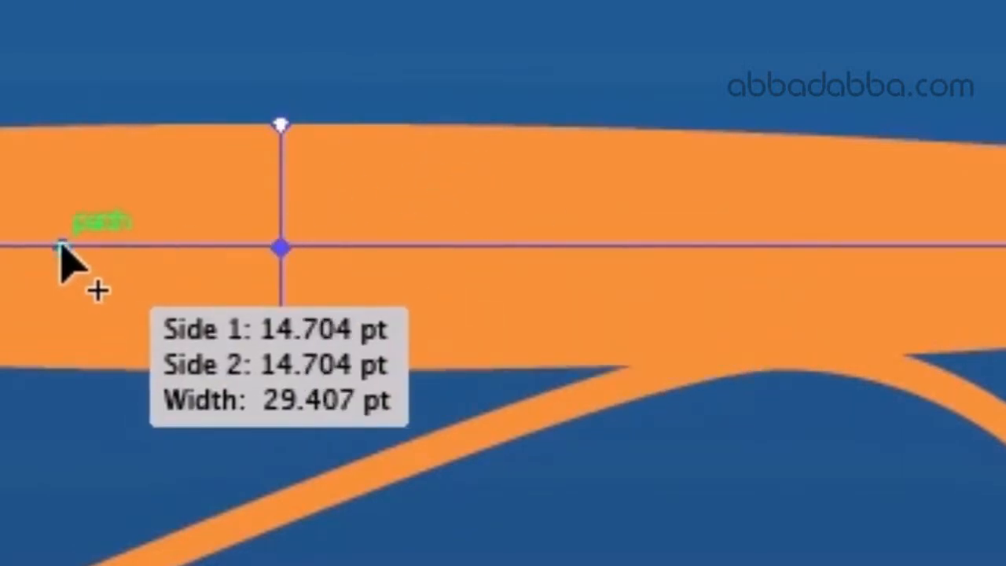
- Narrow the horizontal line's stroke on both sides of its widest point and save the shape as a width profile named "arrowhead"
drag(59, 250, 61, 296)
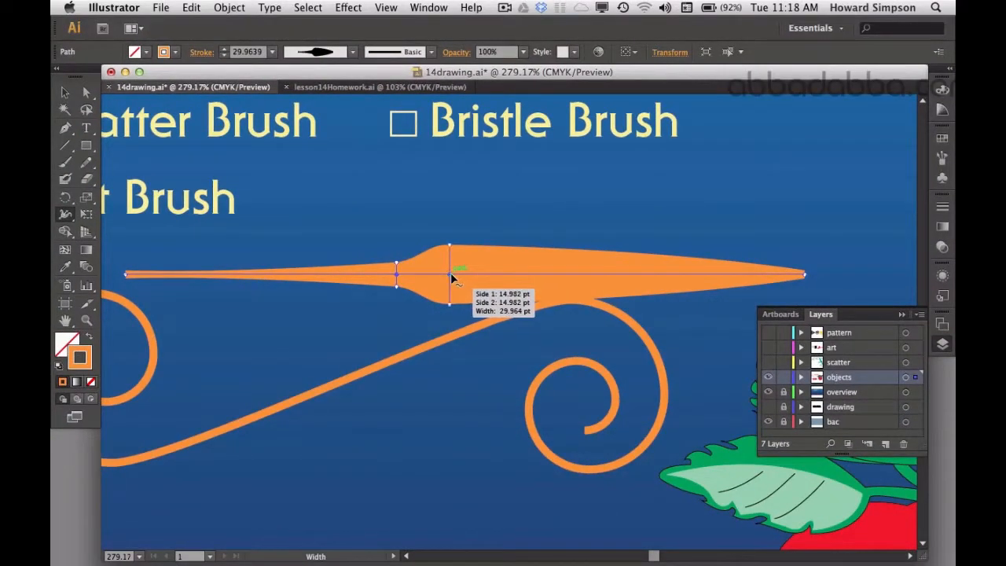
drag(530, 272, 531, 255)
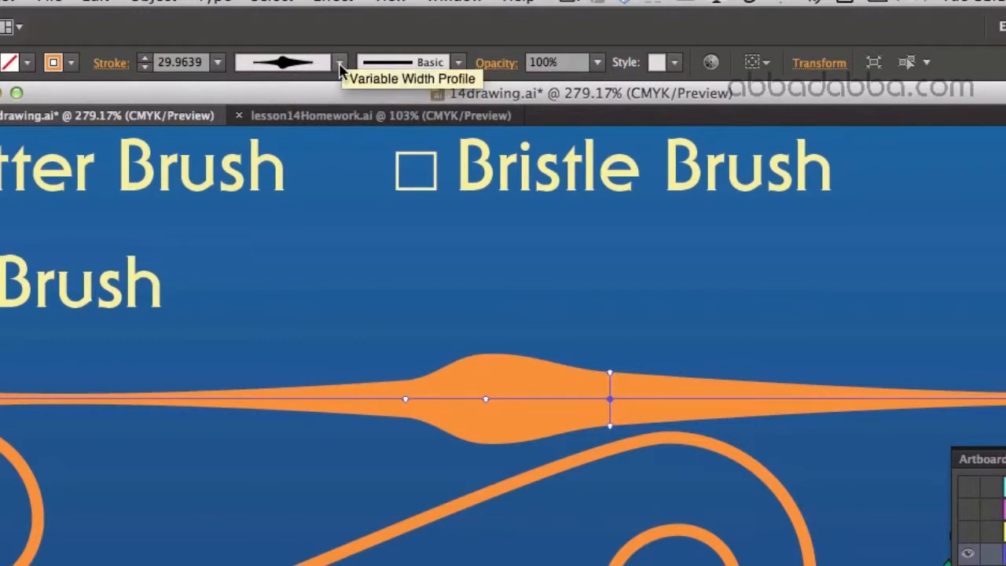
click(338, 63)
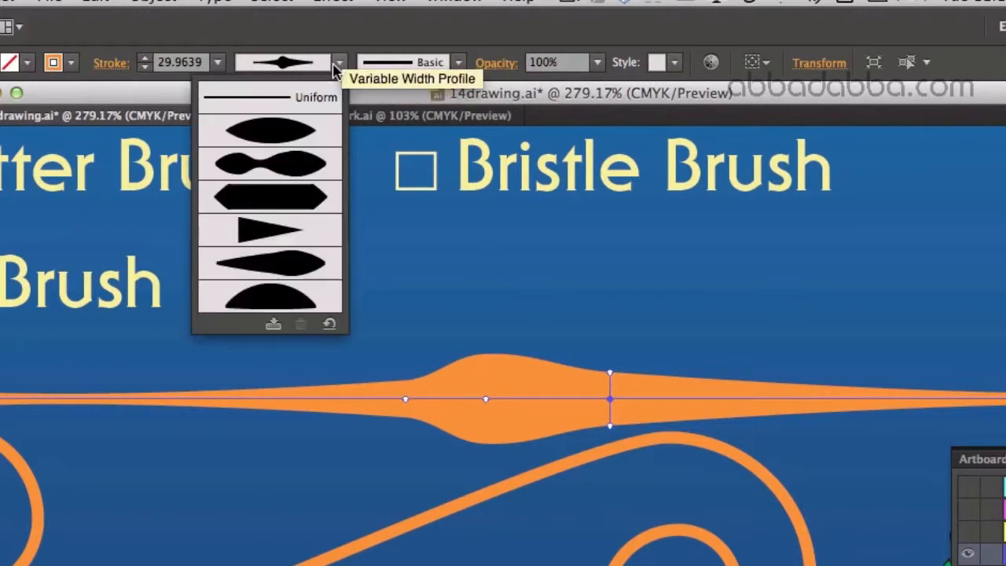
click(273, 325)
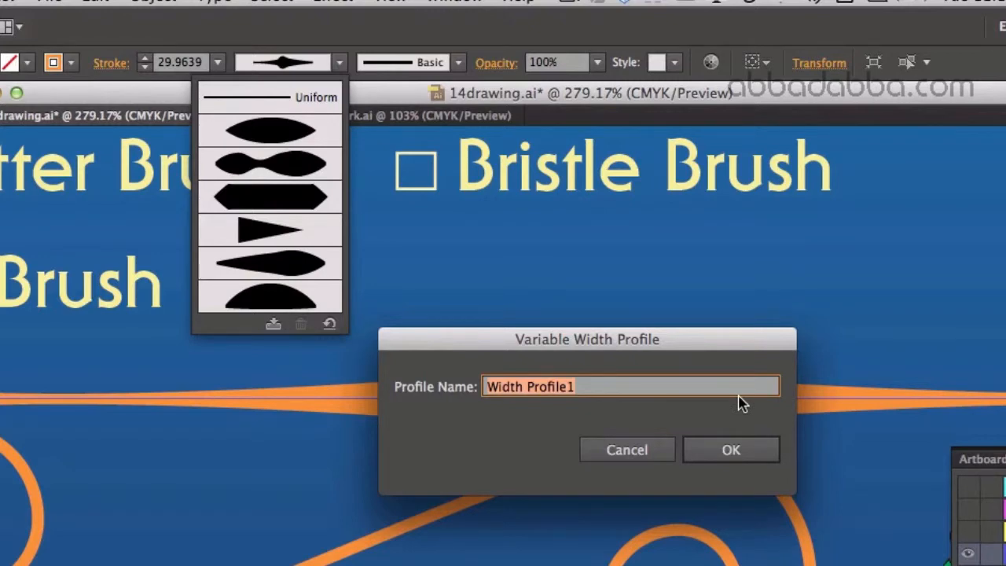
text(arrowhead)
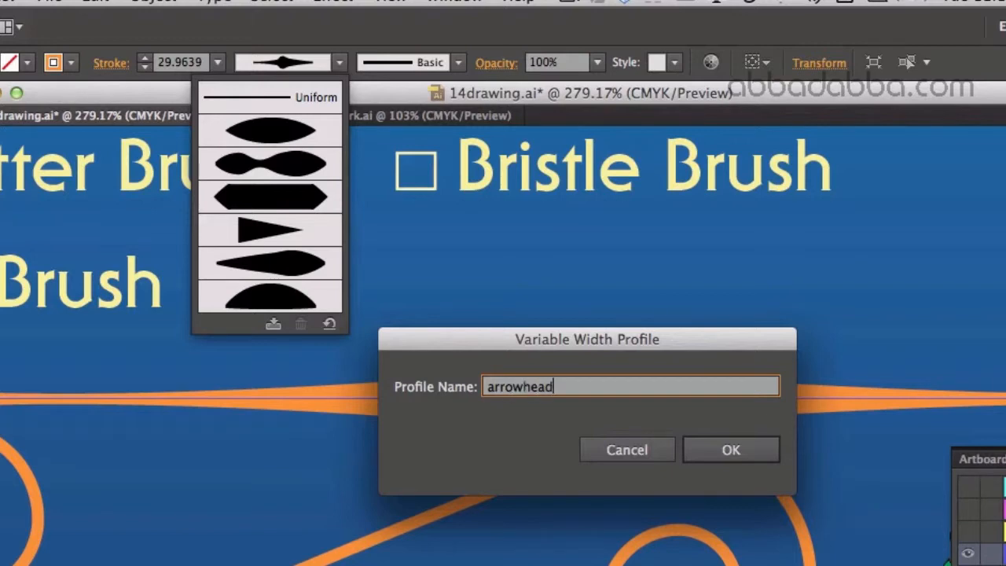
click(730, 450)
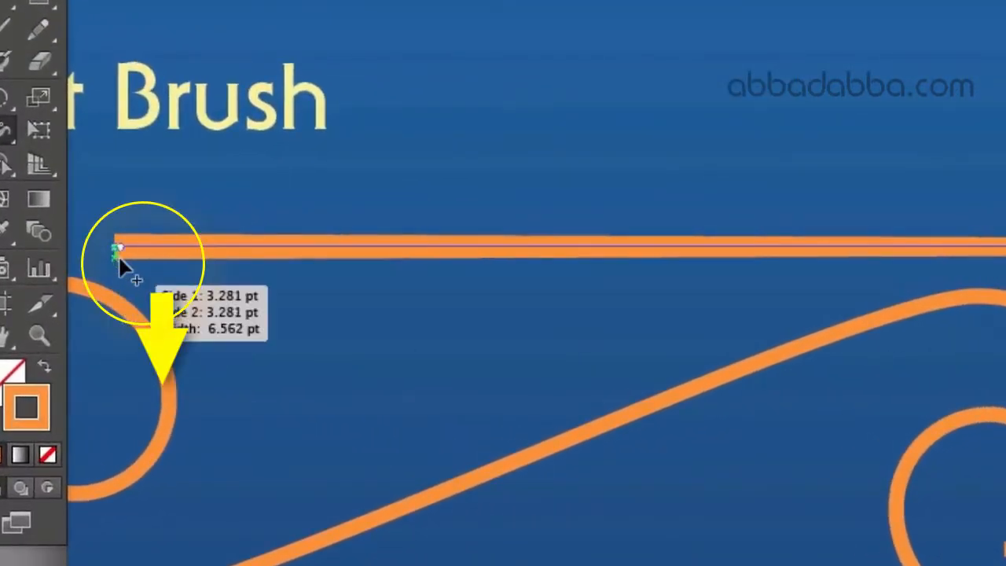
- Try widening the stroke at the starting end of the horizontal line with the Width tool, undoing each attempt
drag(117, 260, 119, 299)
key(super+z)
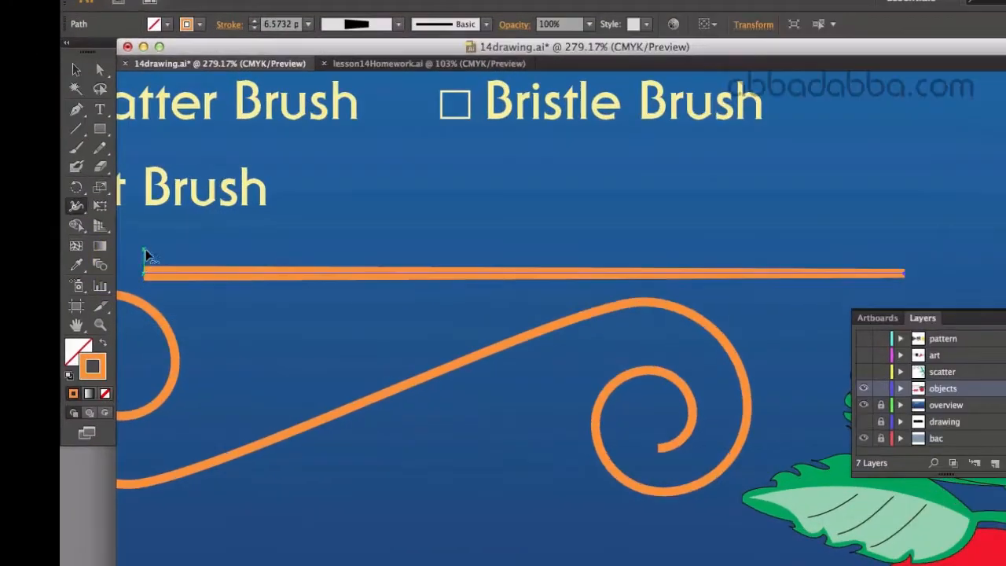
drag(126, 263, 159, 235)
key(super+z)
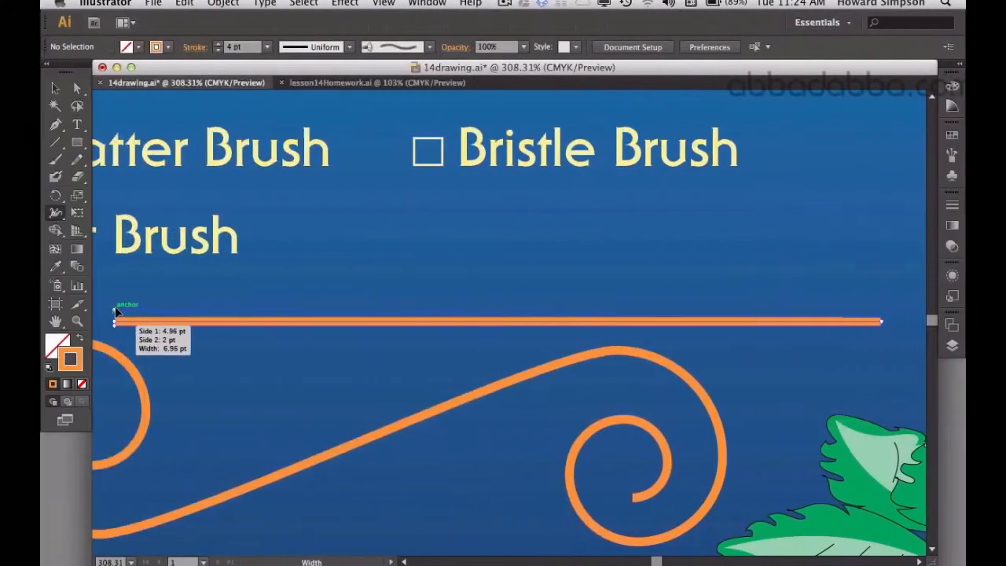
- Adjust only the upper side of the horizontal line's stroke, widening it at both ends and pulling it in at the midpoint
mouse_move(117, 295)
mouse_down()
mouse_move(118, 254)
mouse_move(127, 251)
mouse_up()
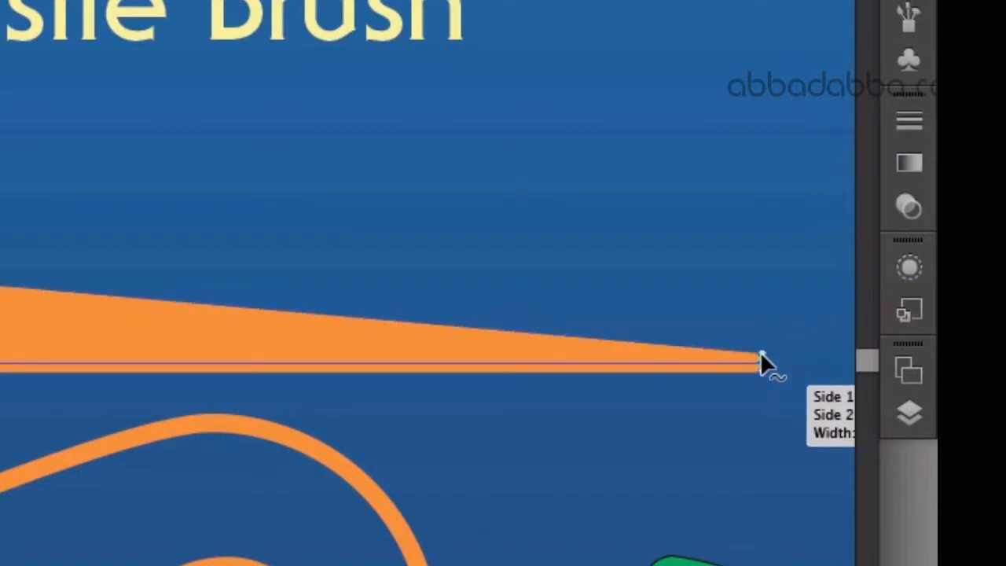
drag(760, 353, 764, 232)
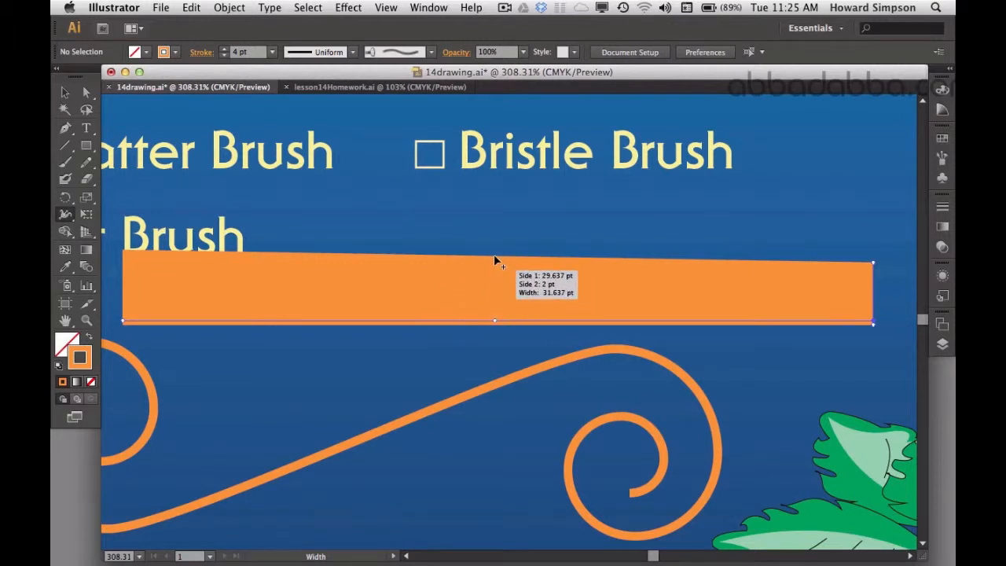
drag(494, 256, 491, 298)
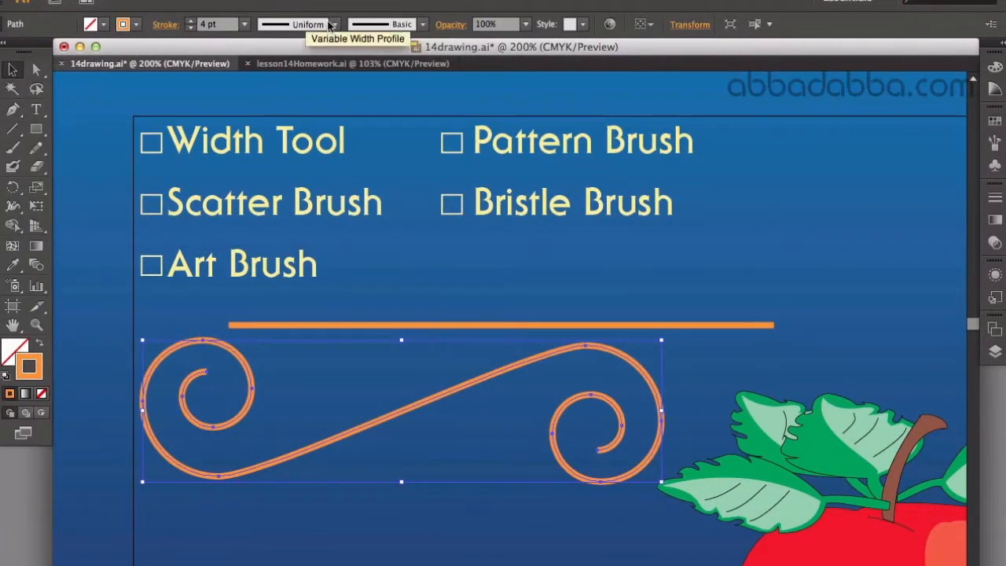
- Try Width Profile 1 on the double-spiral path's stroke and undo it
click(335, 25)
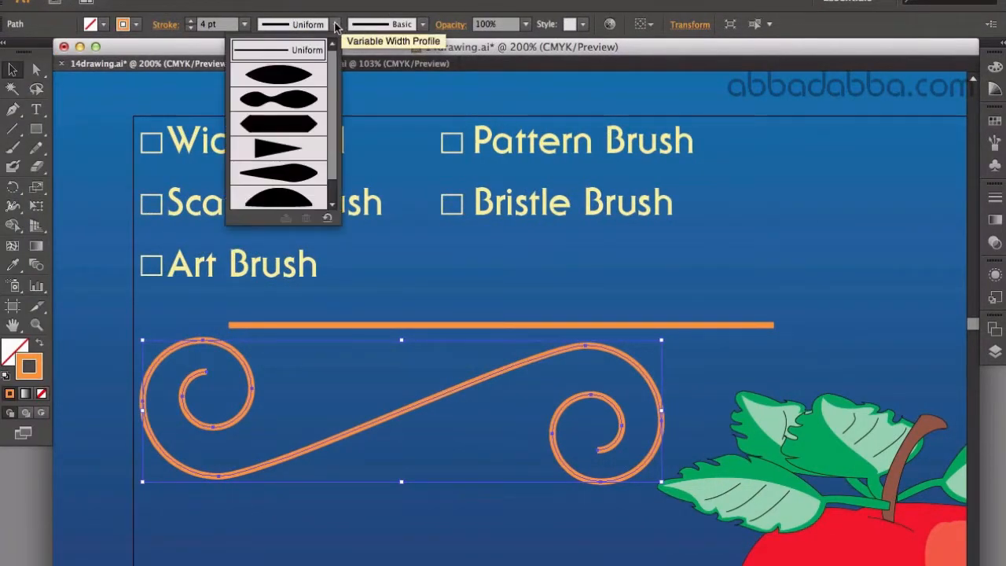
click(308, 76)
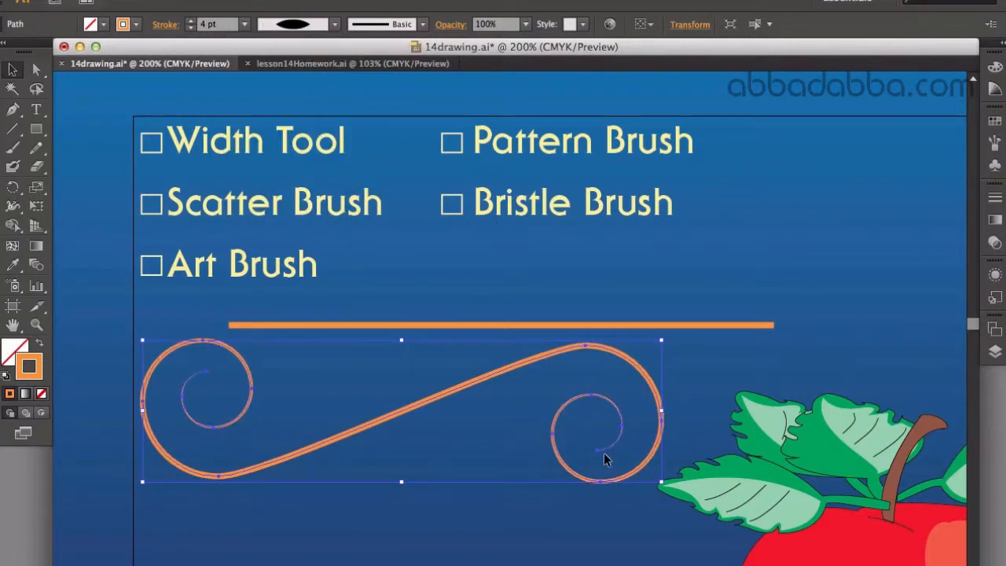
key(super+equal)
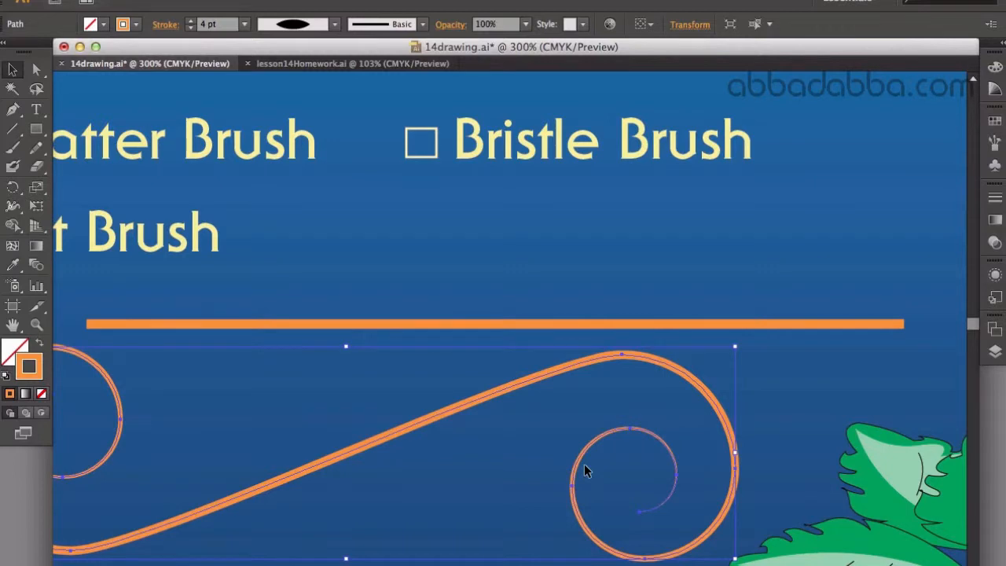
key(space)
mouse_move(512, 499)
mouse_down()
mouse_move(539, 453)
mouse_move(625, 370)
mouse_up()
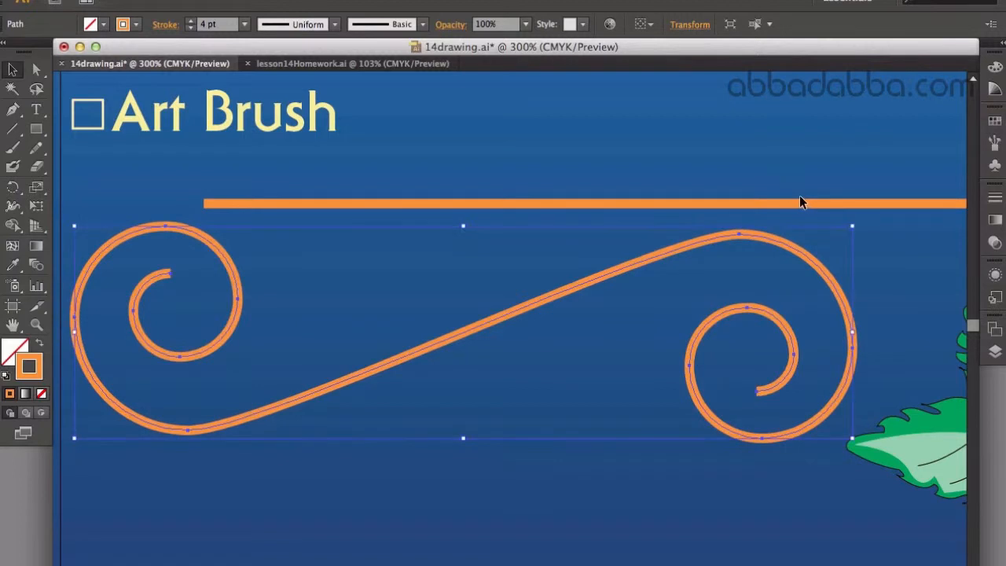
key(super)
- Try Width Profile 2 and the elongated hexagonal profile on the double-spiral path's stroke
click(334, 26)
click(311, 98)
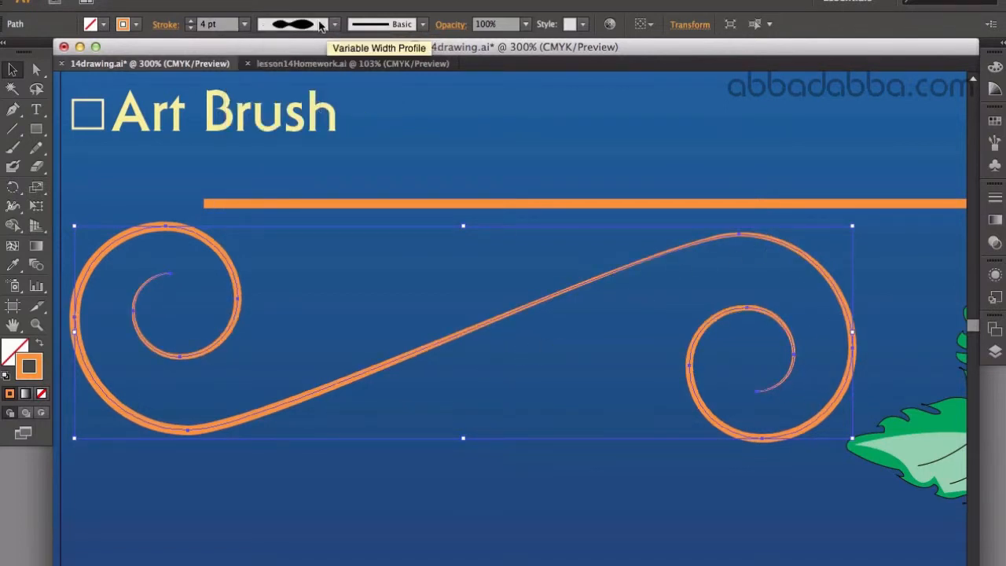
click(334, 25)
click(317, 107)
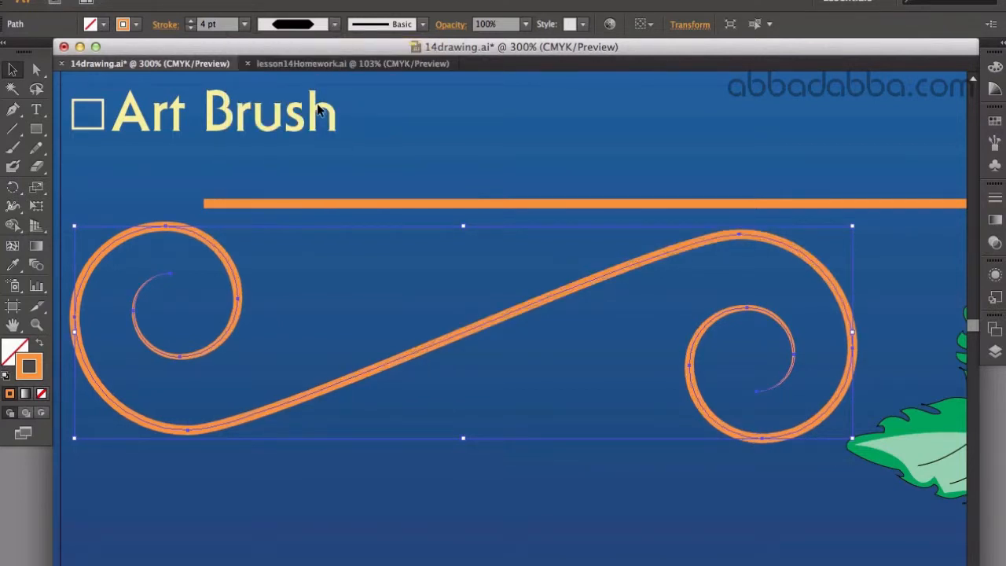
- Apply the saved arrowhead-shaped width profile to the double-spiral path and deselect it
click(334, 24)
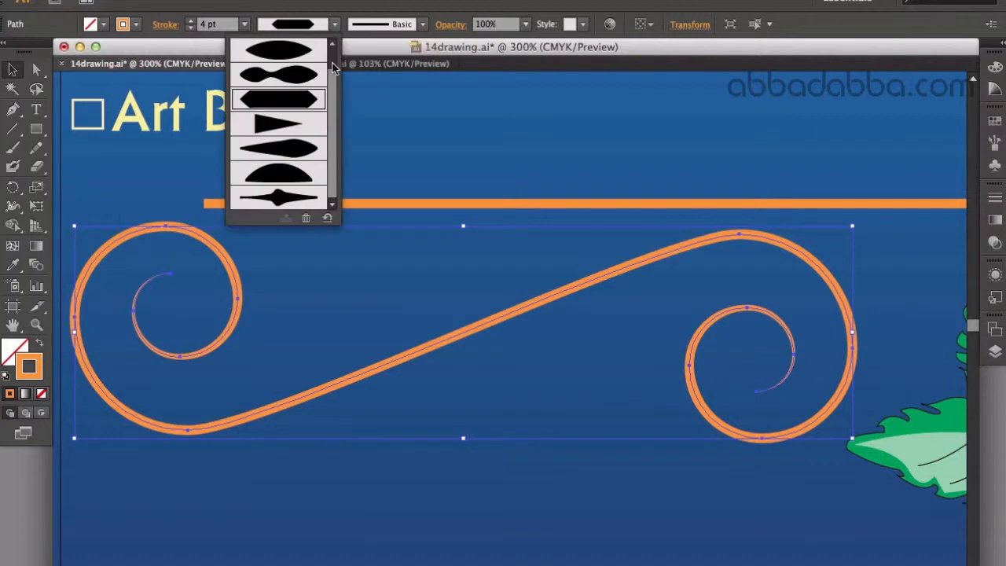
click(301, 200)
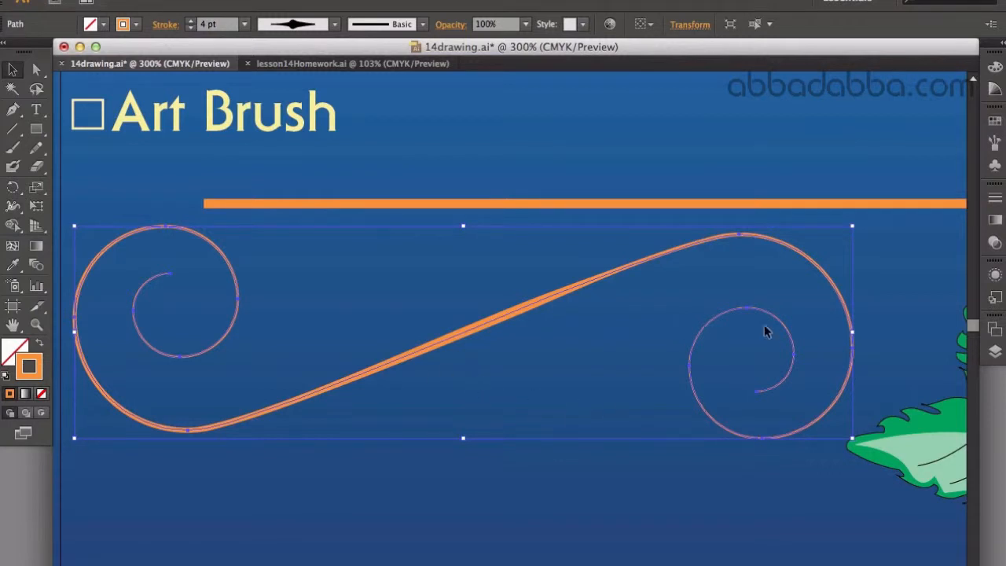
click(572, 144)
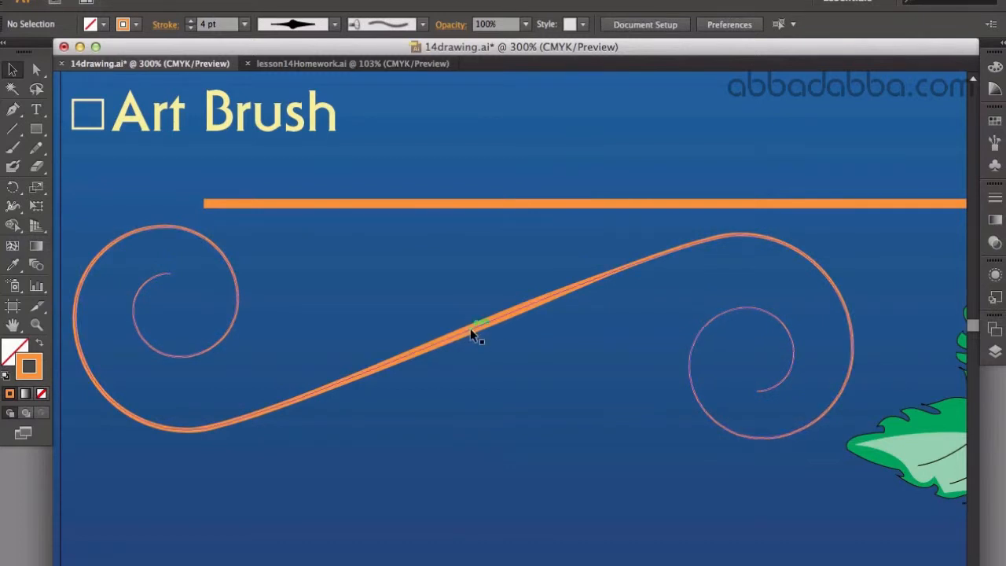
- With the Width tool, pinch the double-spiral's diagonal to zero width near its middle and widen the width points on both sides of it
click(16, 227)
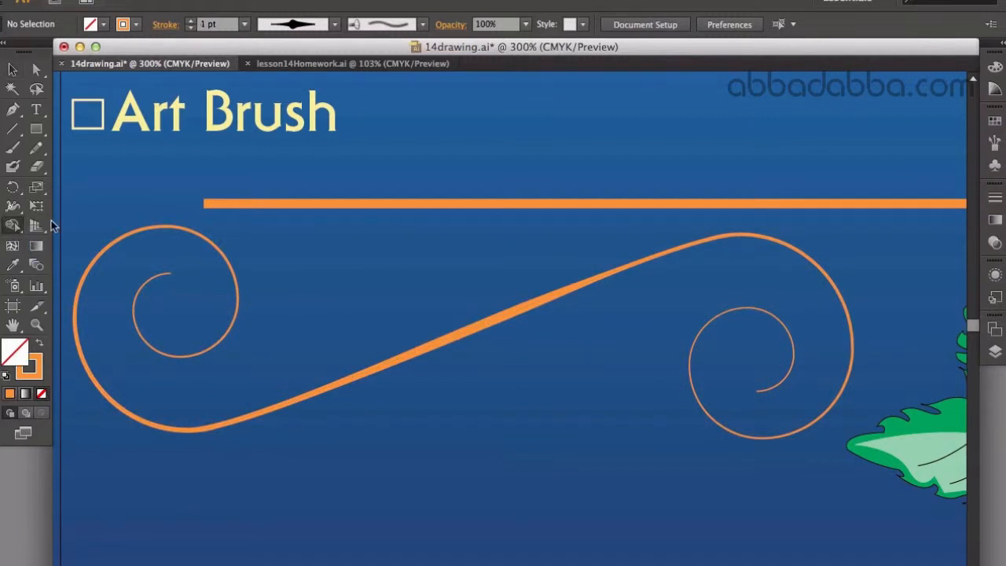
click(10, 208)
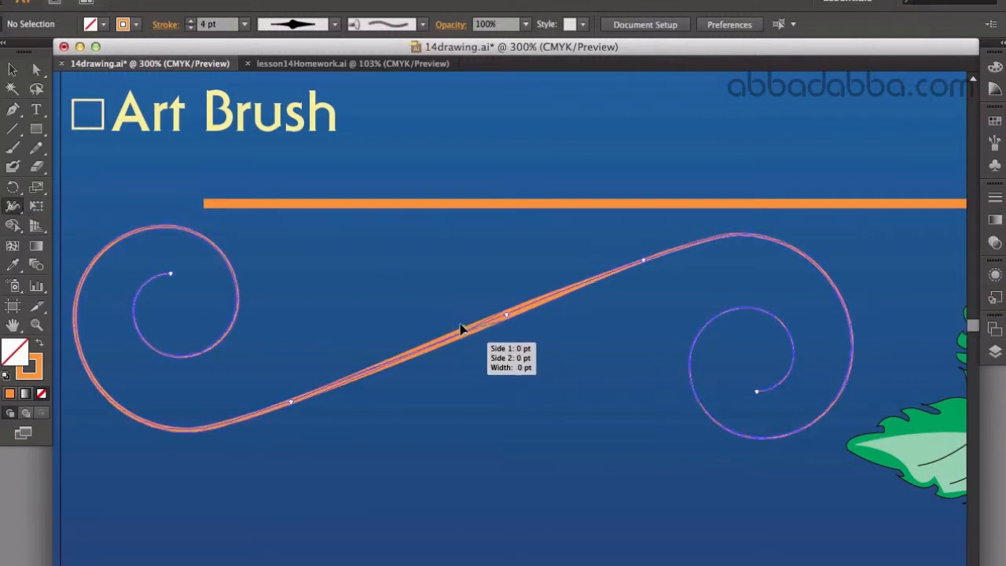
drag(462, 328, 456, 371)
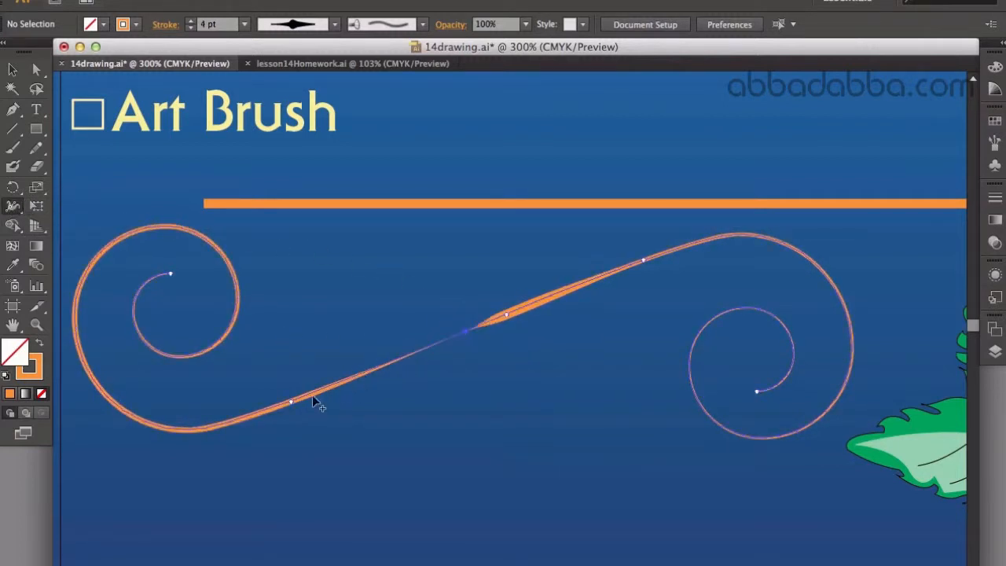
mouse_move(289, 399)
mouse_down()
mouse_move(282, 378)
mouse_move(298, 423)
mouse_up()
drag(643, 260, 639, 248)
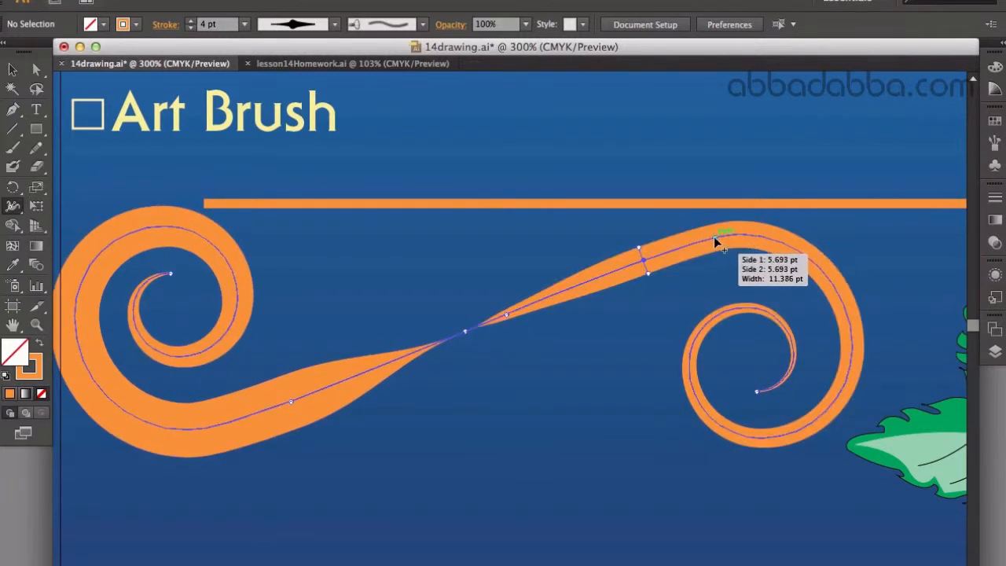
- Narrow the stroke at the two places where the diagonal meets the spirals, confining the bulges to the diagonal
drag(715, 226, 710, 225)
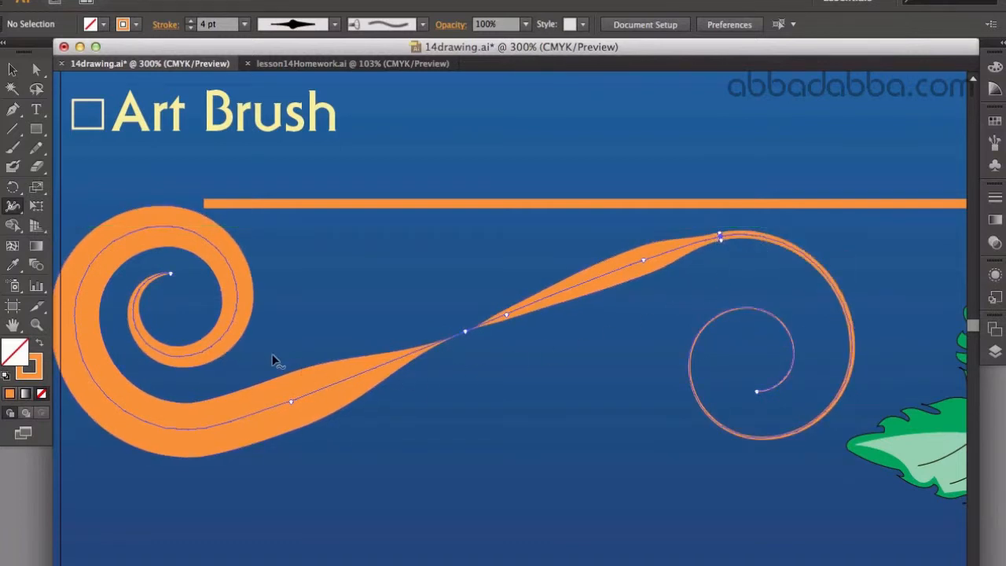
drag(187, 425, 192, 432)
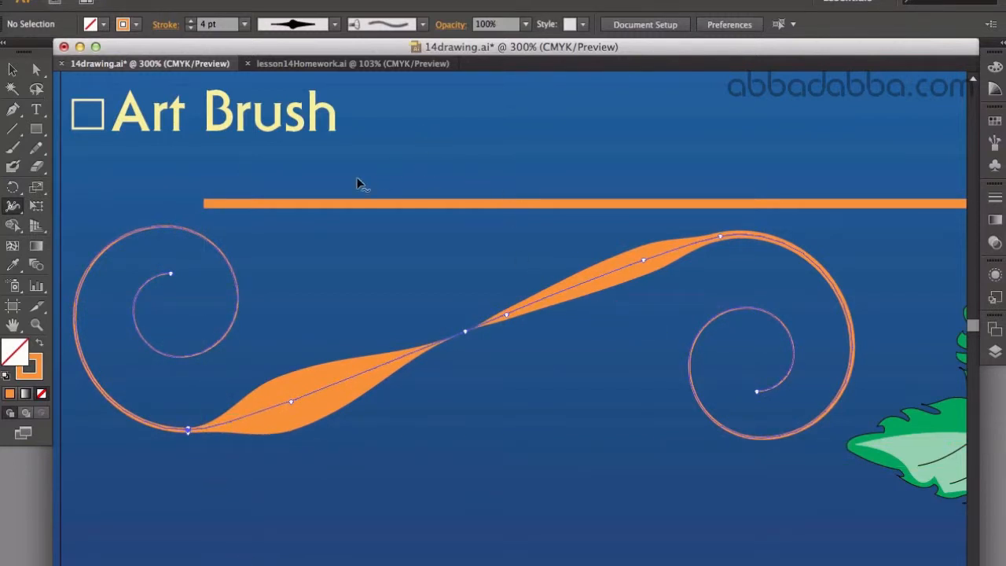
click(13, 69)
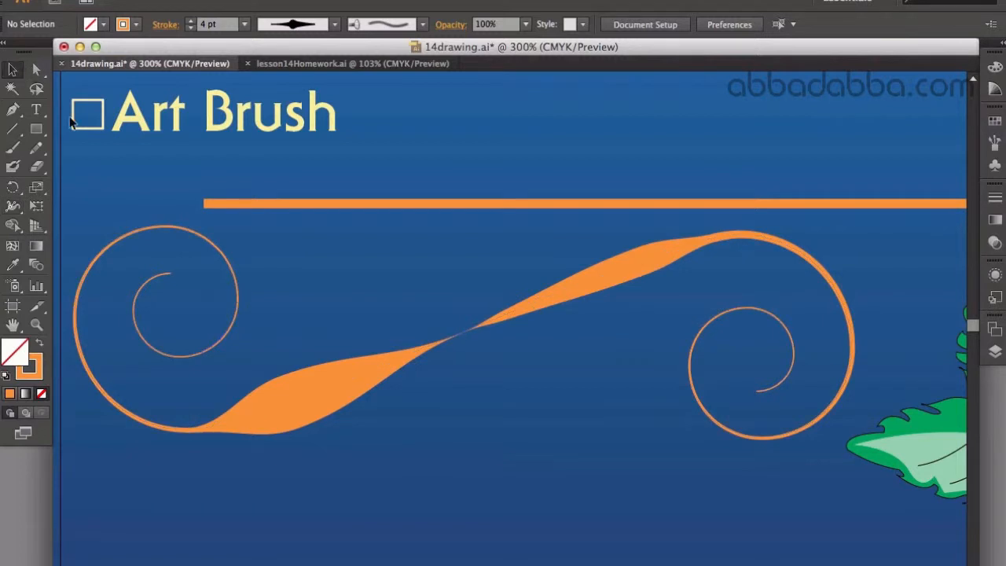
- Save the double-spiral path's stroke shape as a width profile named "wonky wave" and open the profile list to check it
click(364, 377)
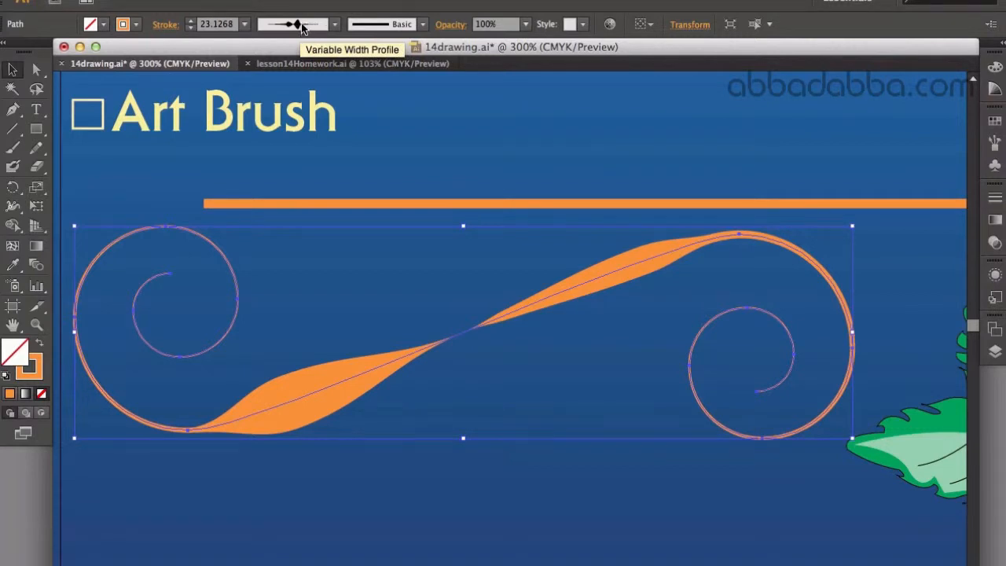
drag(311, 47, 313, 70)
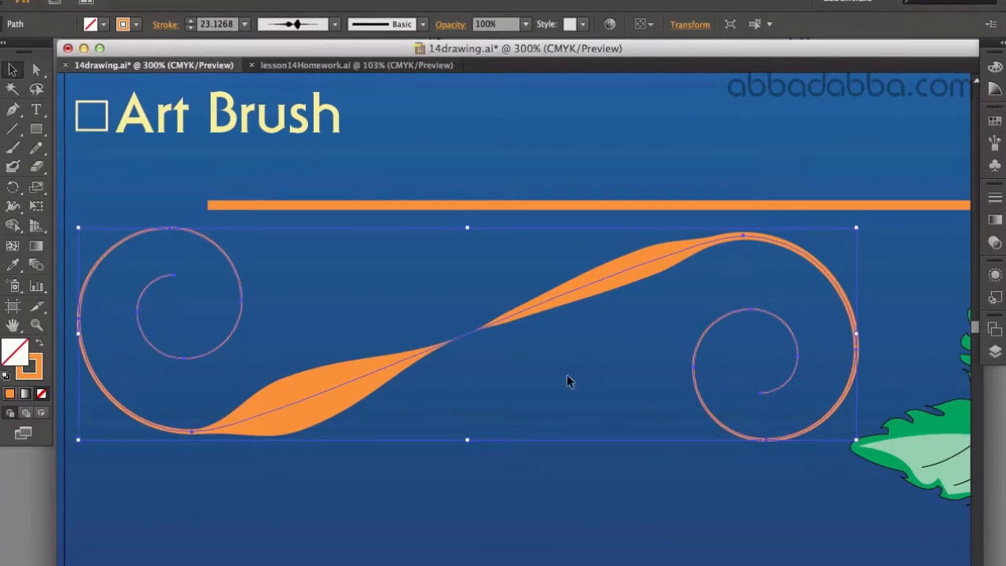
click(336, 26)
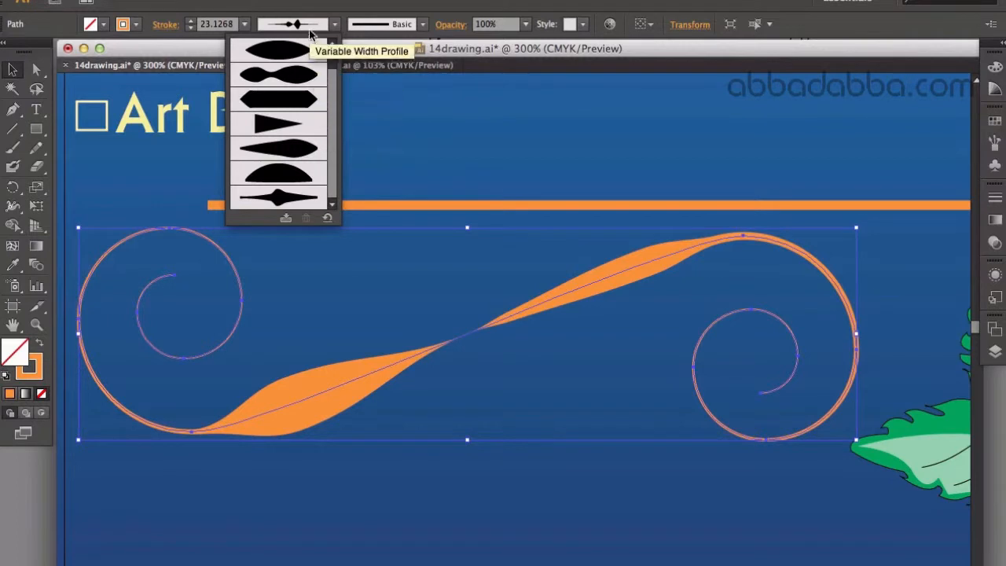
click(287, 218)
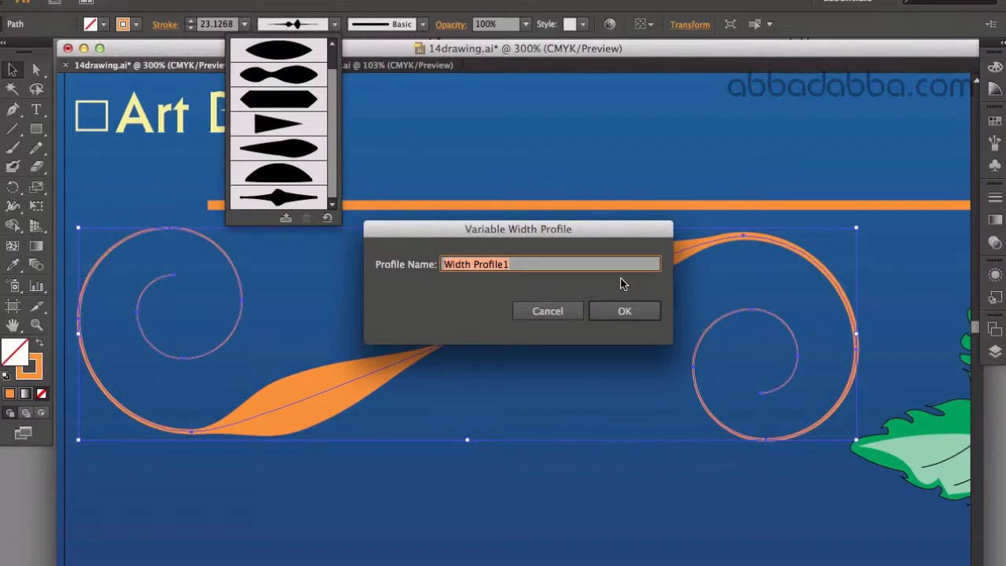
text(on)
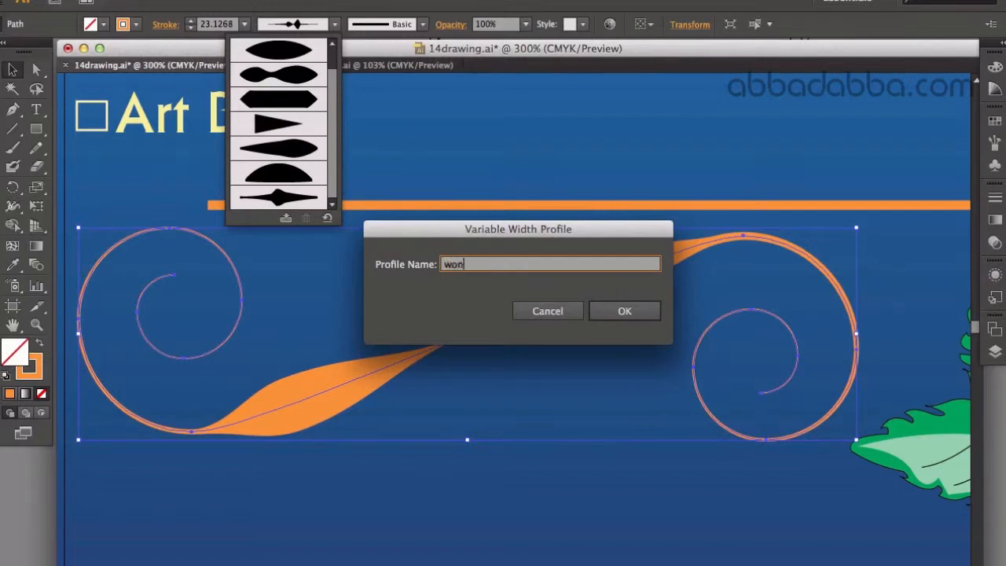
text(ky wave)
key(Return)
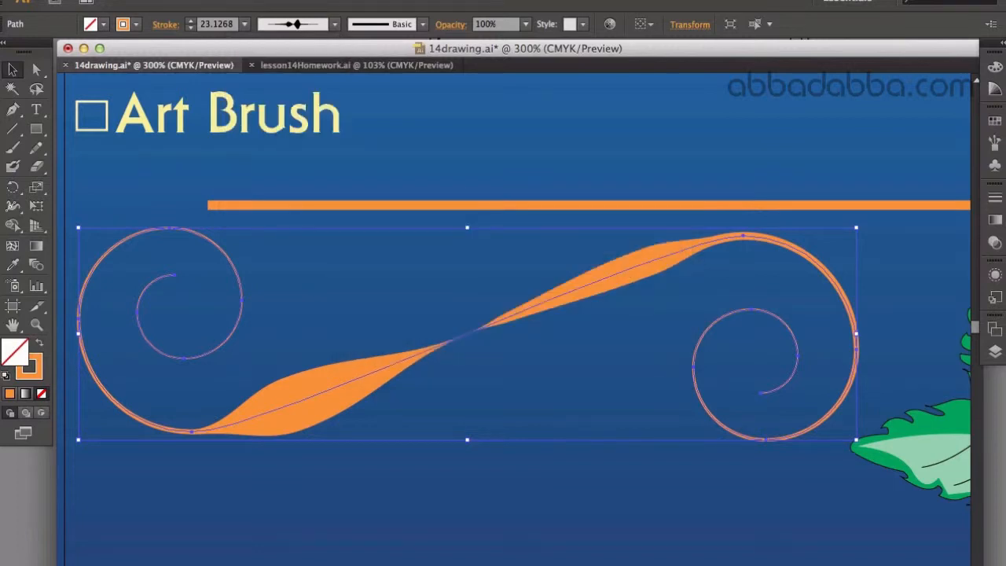
click(334, 24)
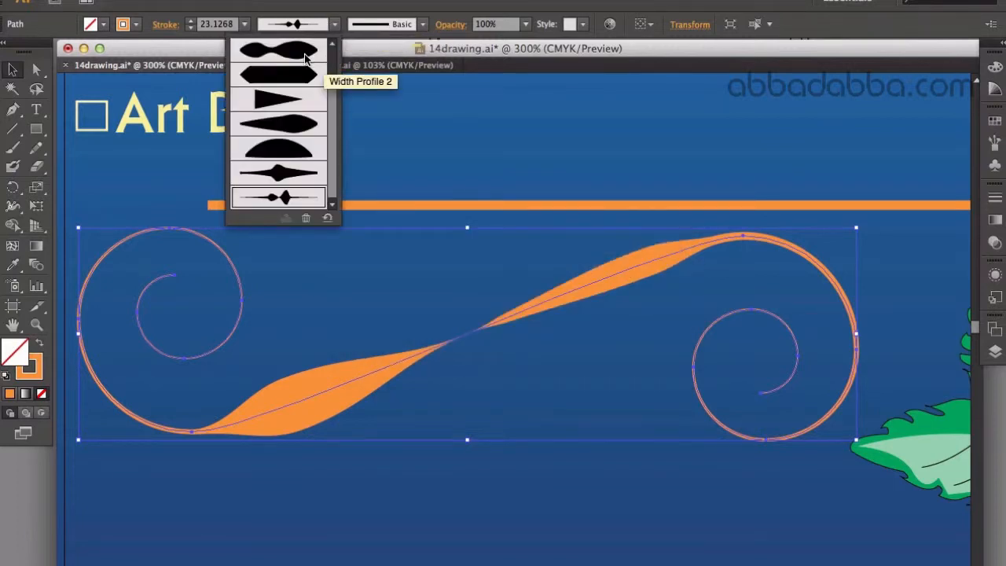
- Switch the double-spiral path to Width Profile 2, reapply the "wonky wave" profile, and deselect the path
click(305, 53)
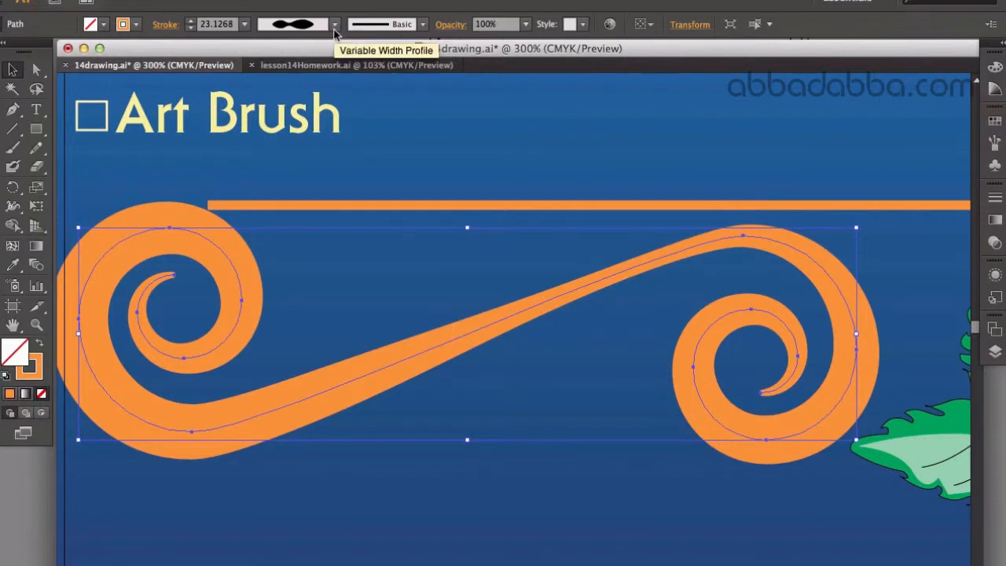
click(334, 26)
click(305, 196)
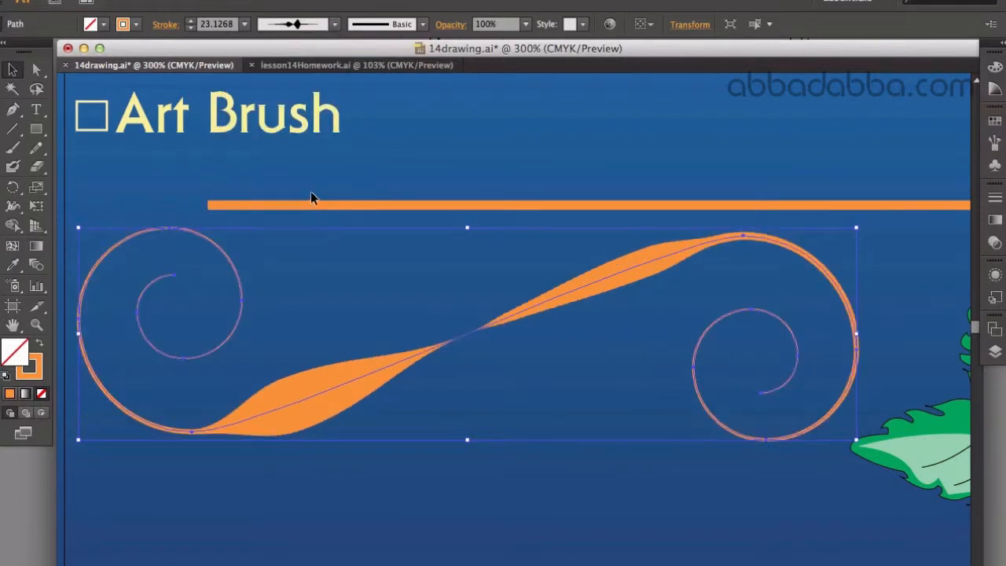
click(466, 223)
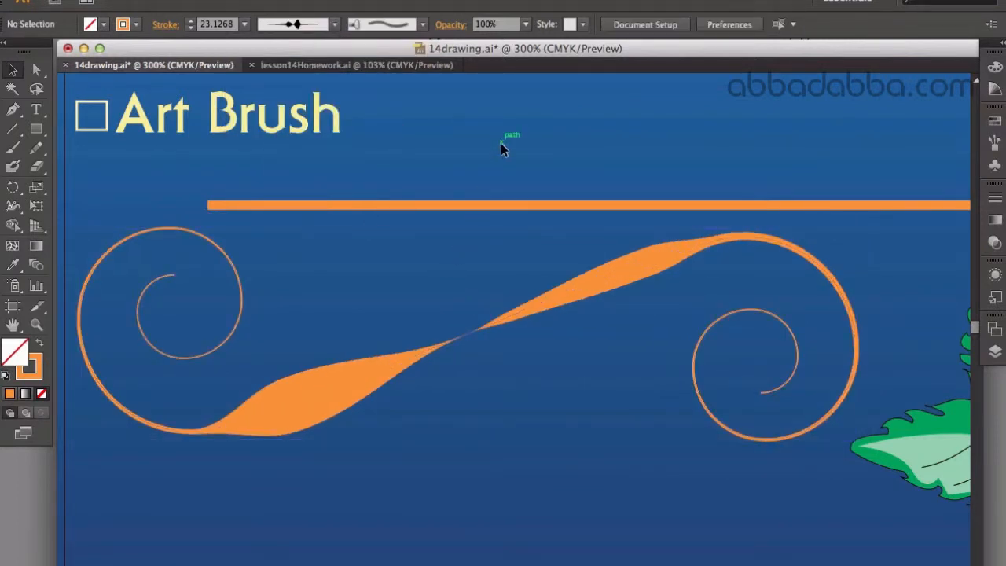
- Apply the saved "wonky wave" width profile to the straight horizontal line above the double spiral
click(496, 205)
click(334, 26)
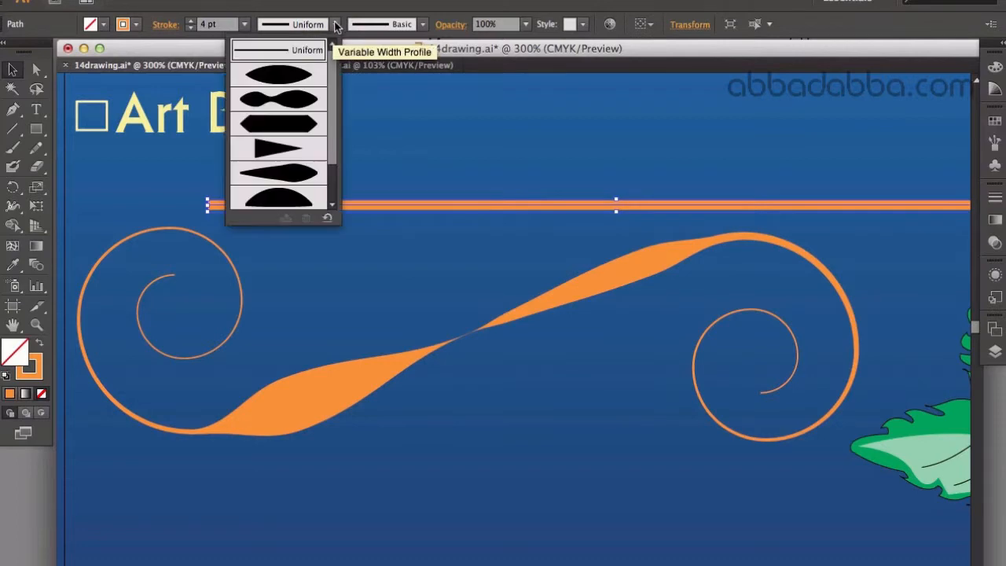
scroll(326, 180, down, 3)
click(308, 198)
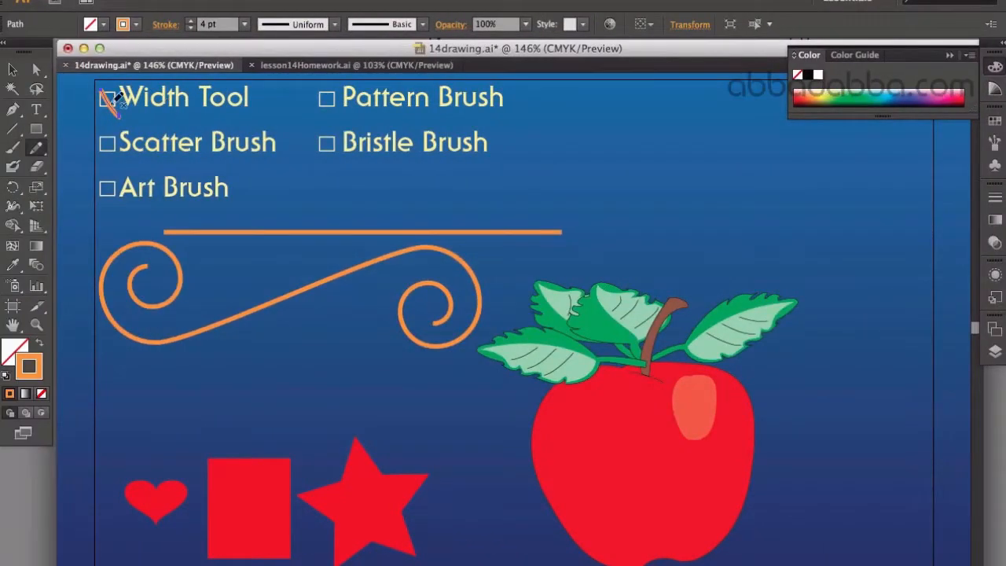
- Mark off the checkbox beside "Width Tool" with a freehand orange Pencil stroke
drag(119, 91, 88, 122)
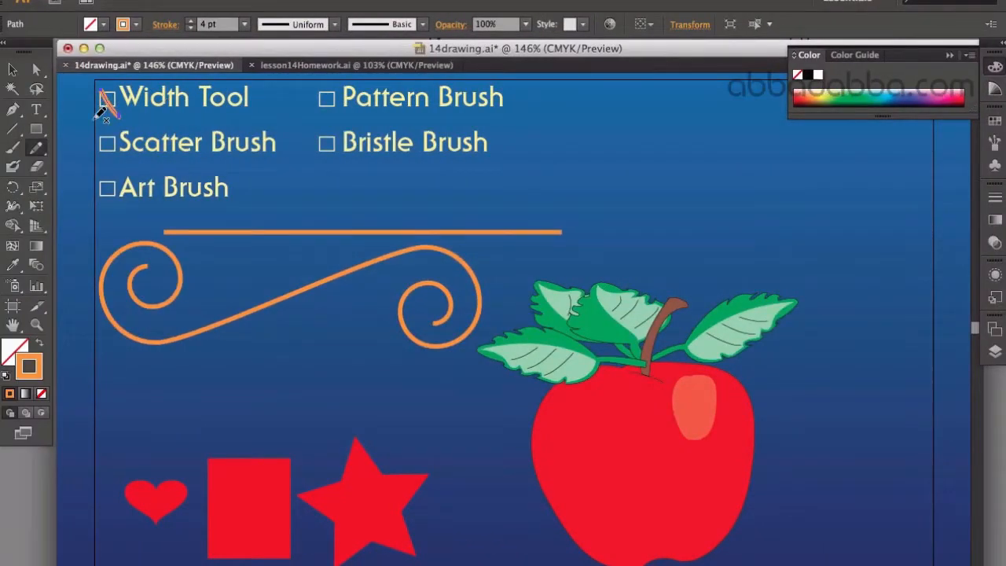